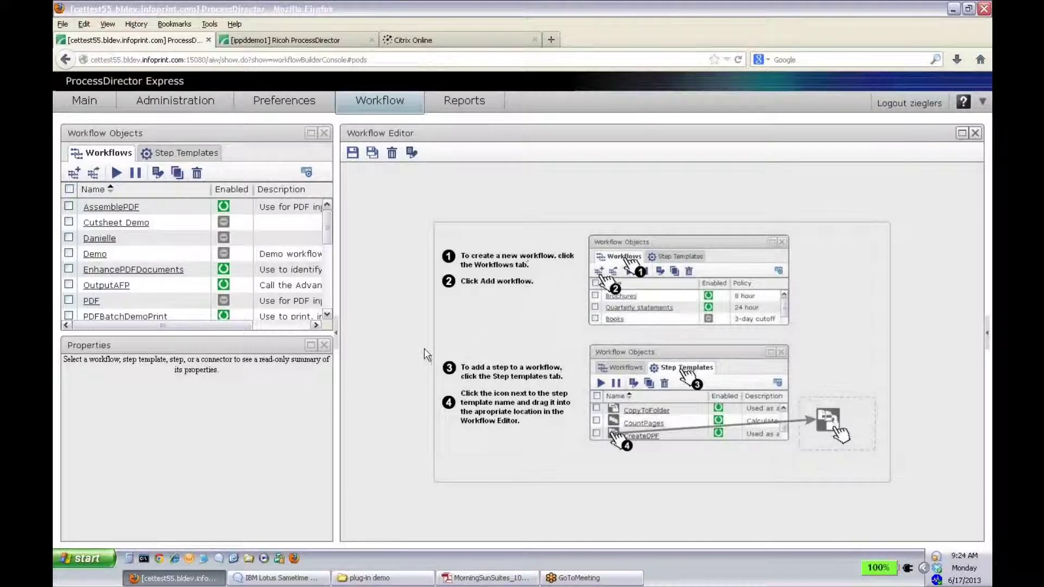
Step: Scroll the Workflows list to the Ricoh workflow and load it in the Workflow Editor
{"action": "scroll", "coordinate": [327, 232], "scroll_direction": "down", "scroll_amount": 5}
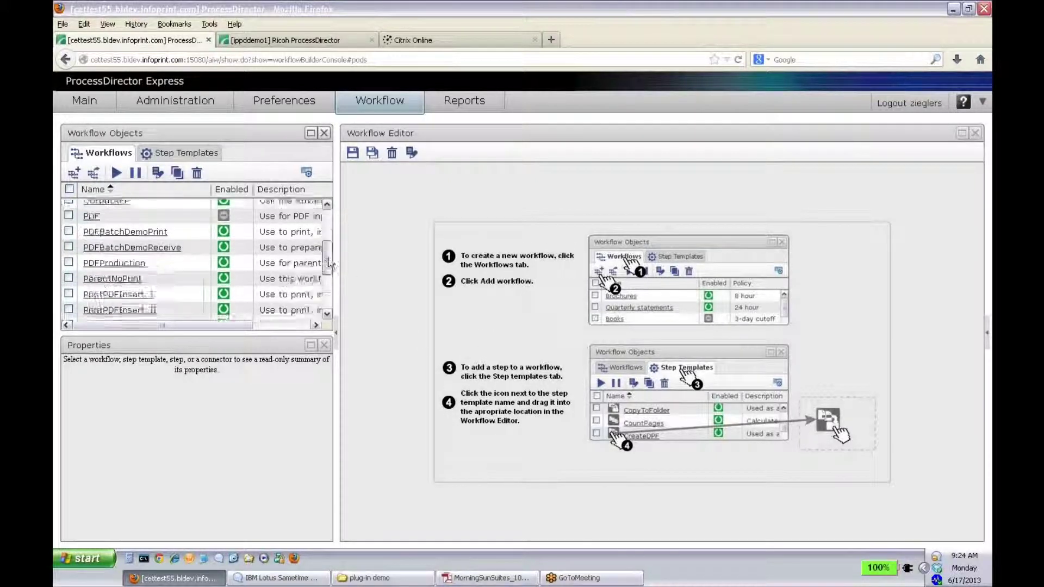
{"action": "left_click", "coordinate": [96, 282]}
{"action": "left_click", "coordinate": [95, 282]}
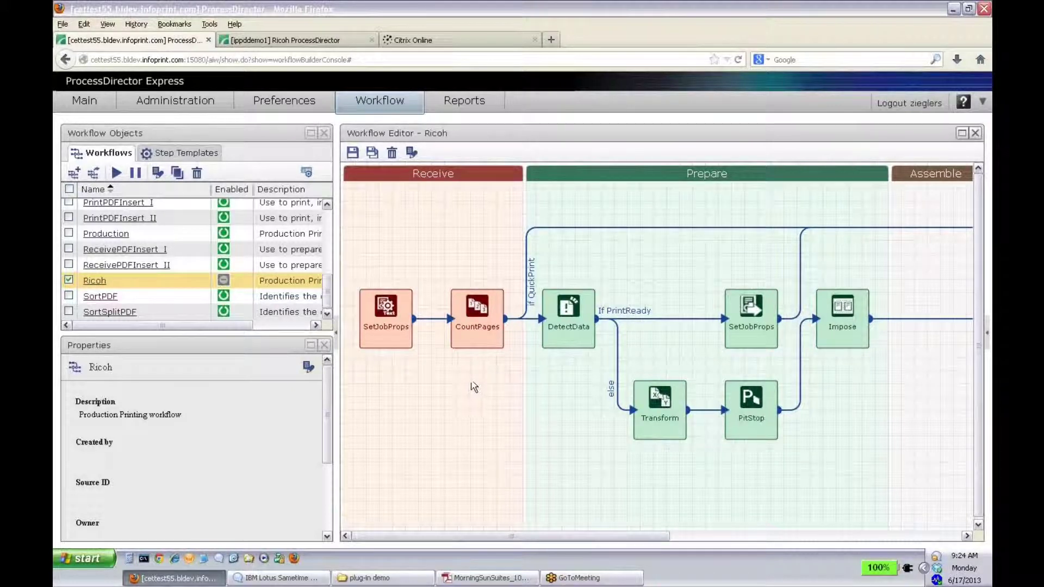
{"action": "left_click", "coordinate": [405, 298]}
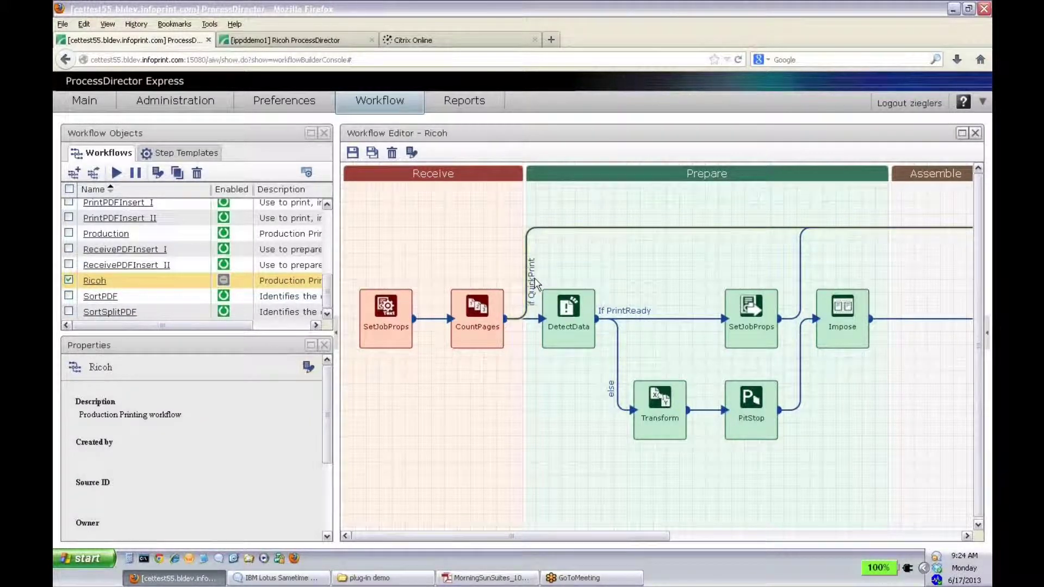
{"action": "left_click", "coordinate": [530, 283]}
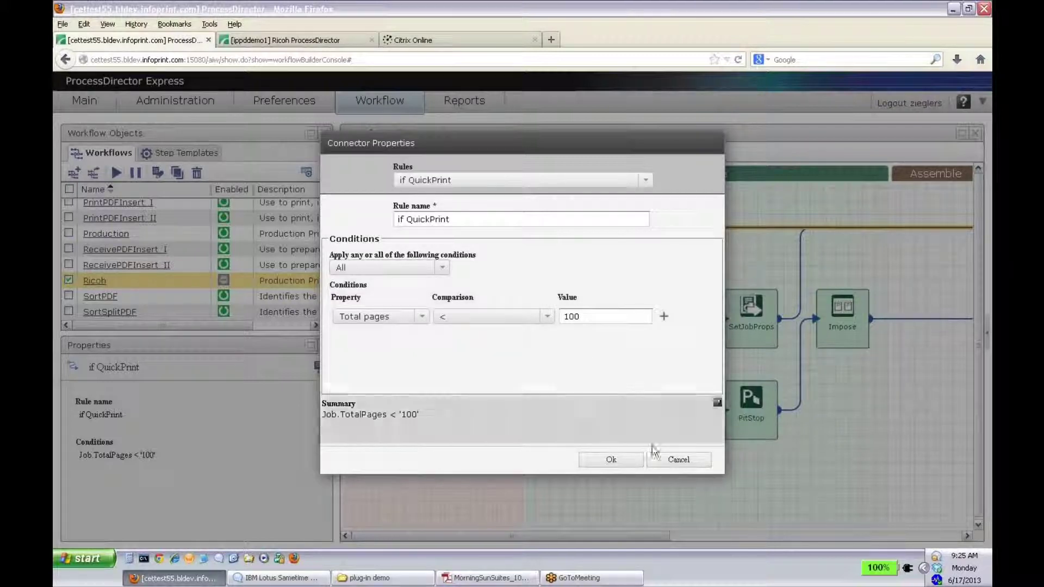
{"action": "left_click", "coordinate": [672, 461]}
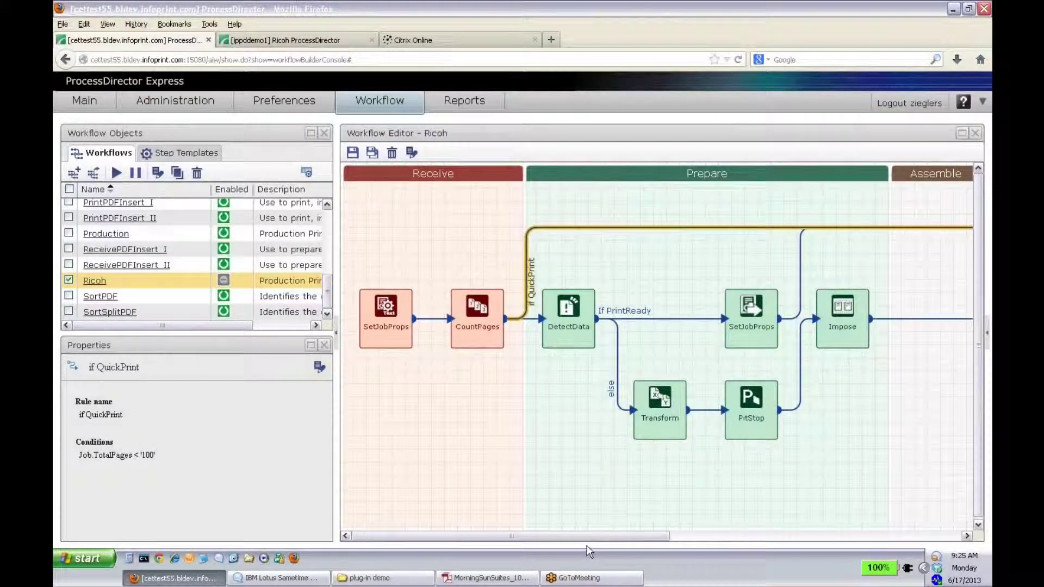
{"action": "left_click_drag", "start_coordinate": [584, 543], "coordinate": [756, 545]}
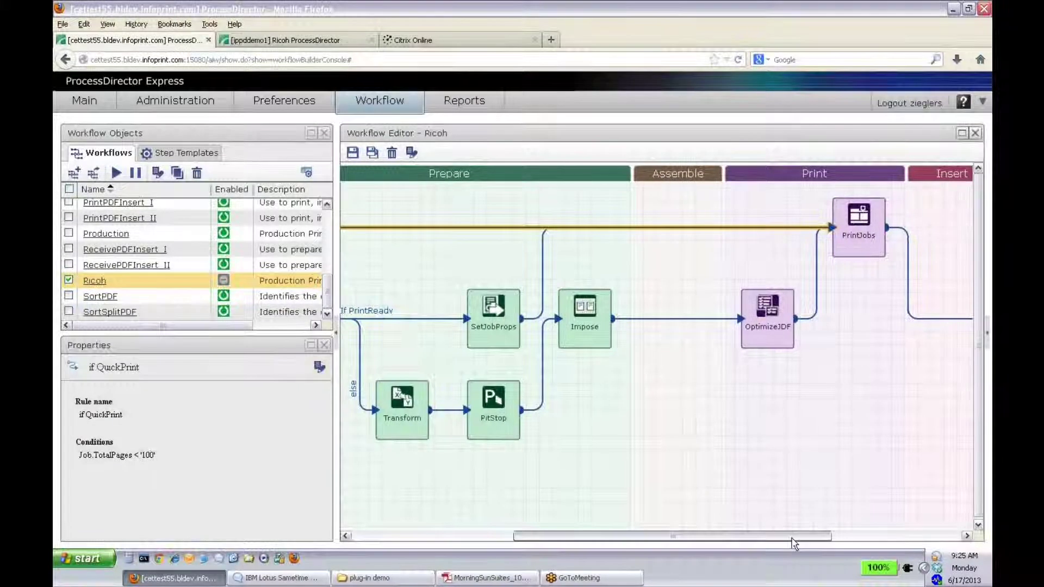
{"action": "left_click_drag", "start_coordinate": [795, 544], "coordinate": [633, 543]}
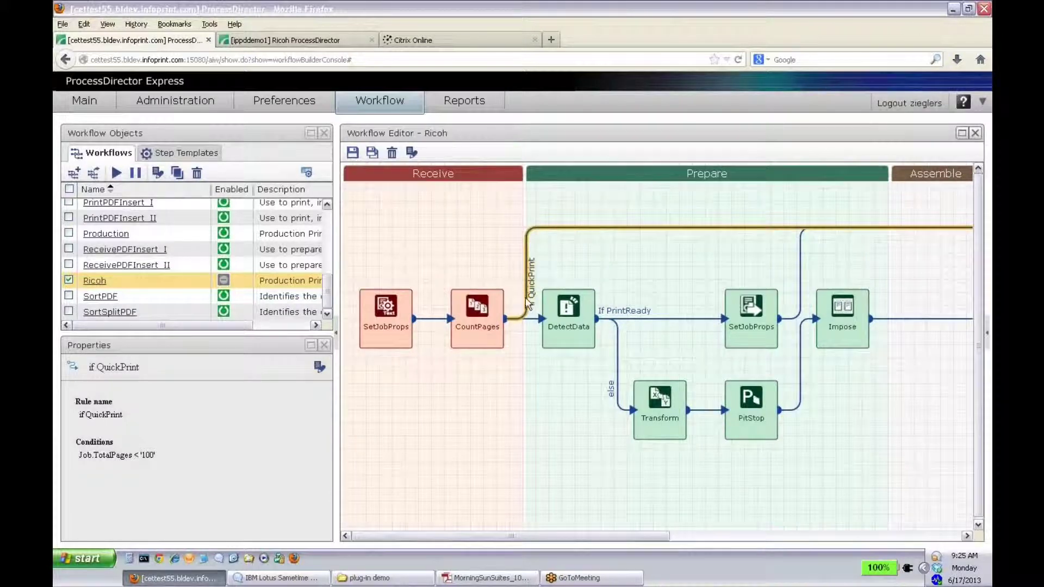
{"action": "left_click", "coordinate": [572, 337]}
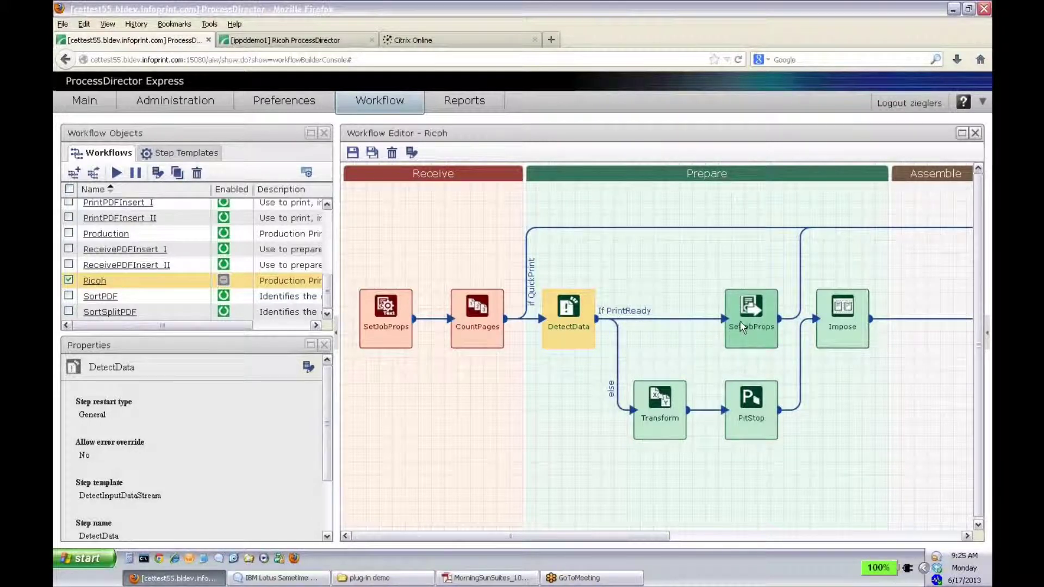
{"action": "left_click_drag", "start_coordinate": [554, 537], "coordinate": [514, 538]}
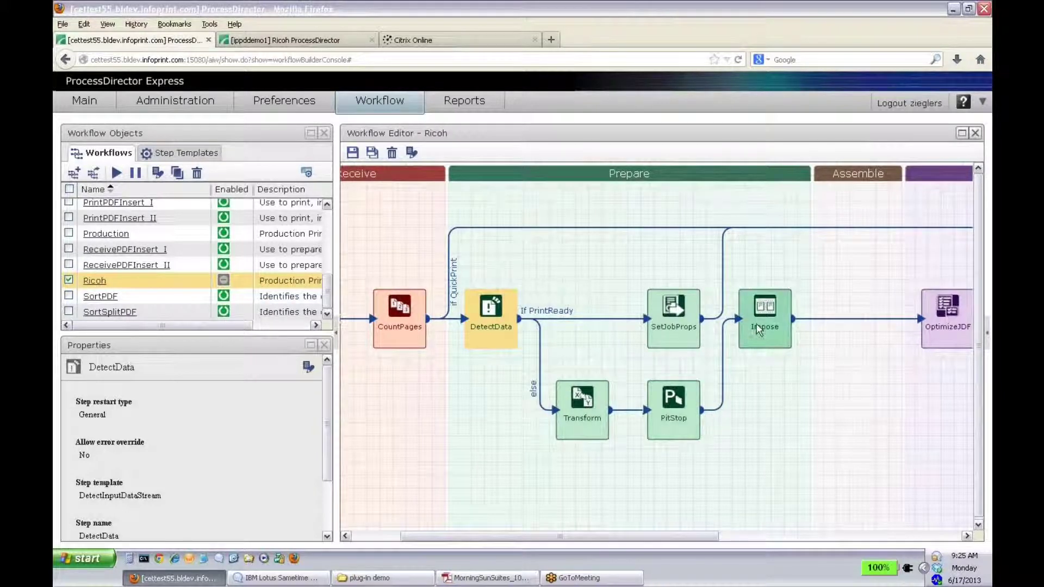
{"action": "left_click_drag", "start_coordinate": [668, 535], "coordinate": [721, 543]}
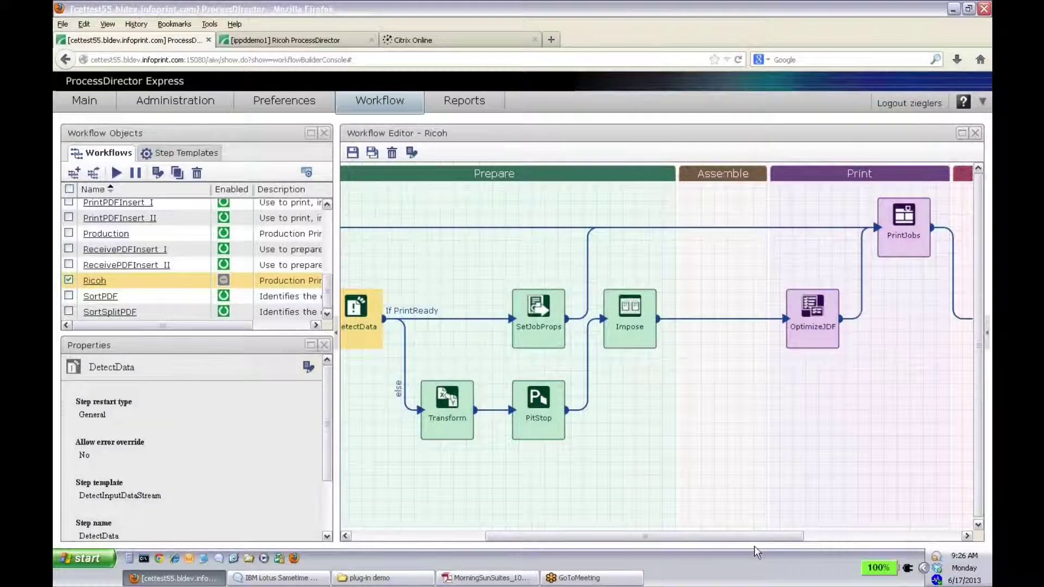
{"action": "left_click_drag", "start_coordinate": [754, 531], "coordinate": [924, 540]}
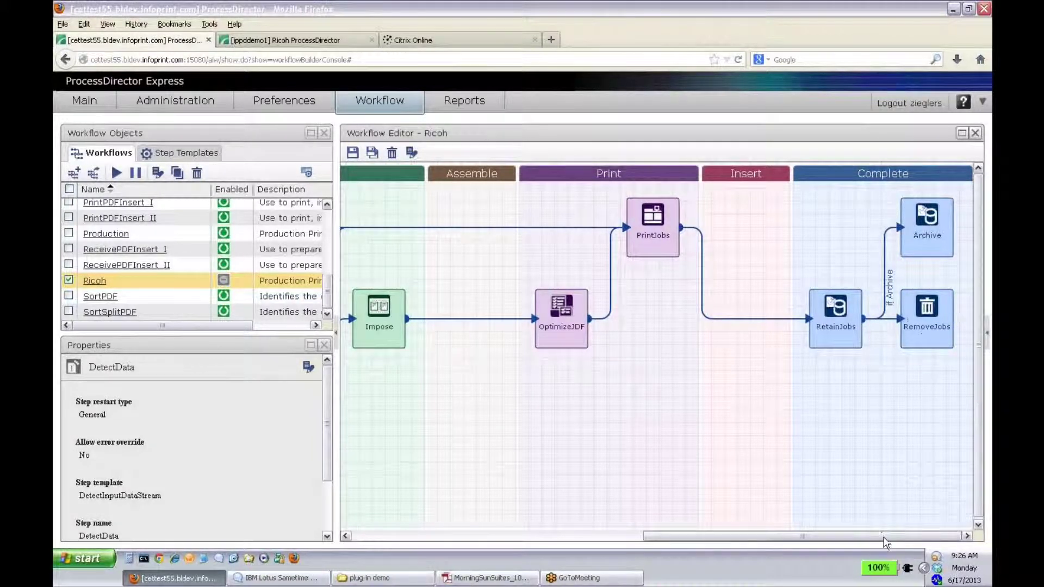
{"action": "left_click_drag", "start_coordinate": [882, 539], "coordinate": [559, 523]}
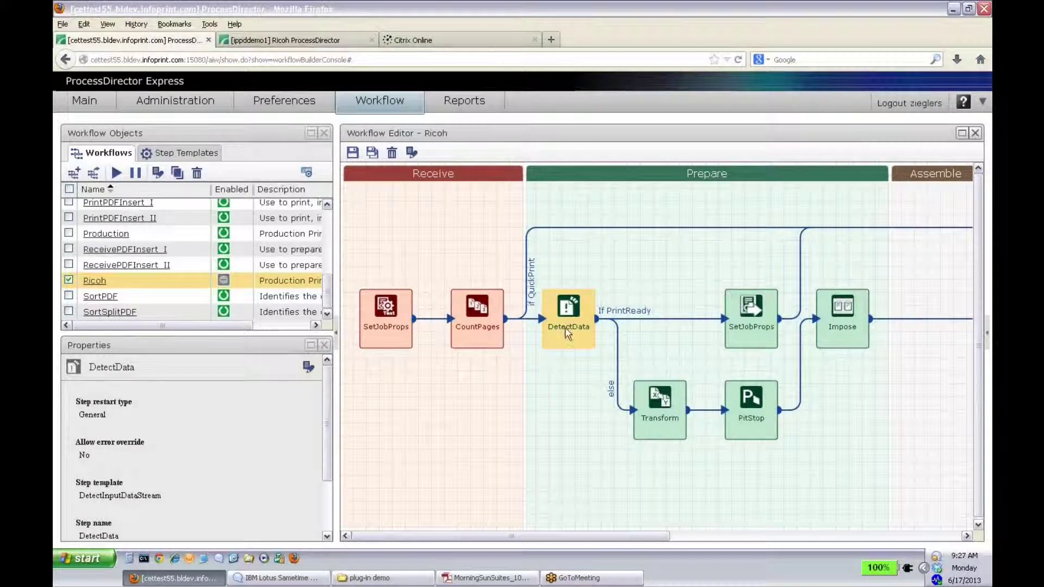
{"action": "left_click", "coordinate": [188, 155]}
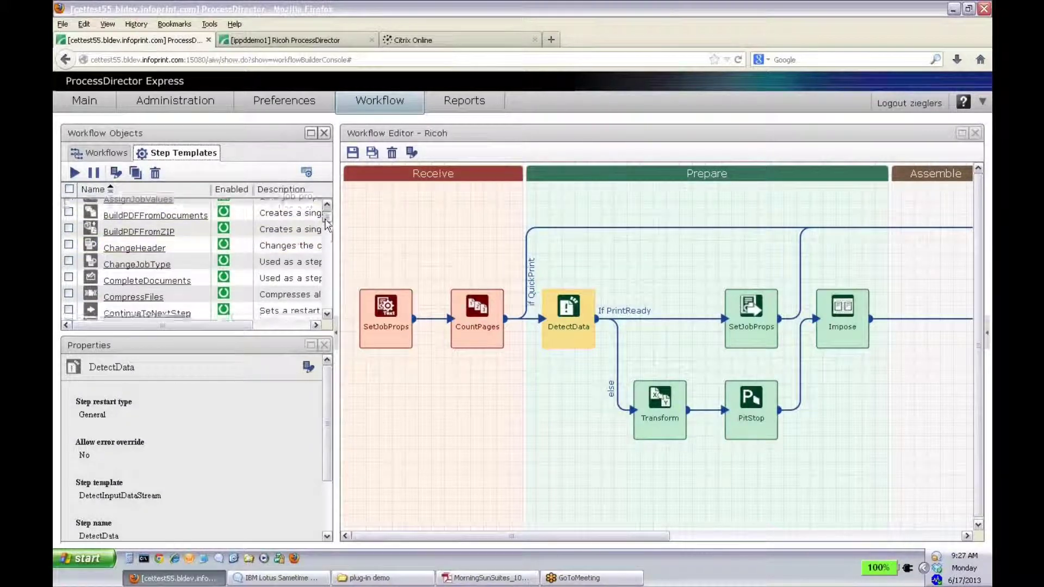
Step: Add a RunPitStopOnJob step named Preflight above DetectData, linked from CountPages
{"action": "scroll", "coordinate": [326, 222], "scroll_direction": "down", "scroll_amount": 10}
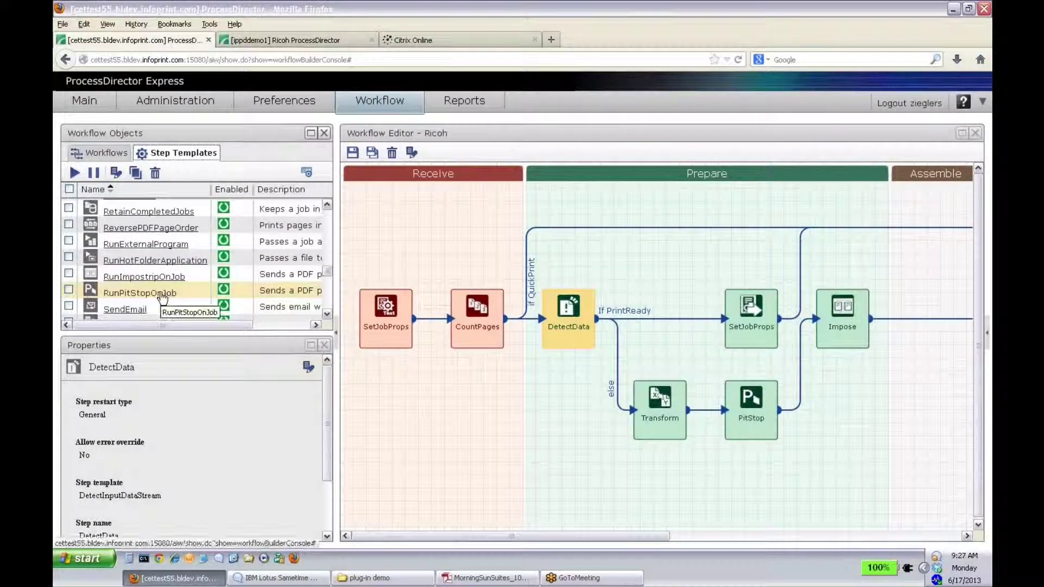
{"action": "left_click_drag", "start_coordinate": [162, 295], "coordinate": [572, 215]}
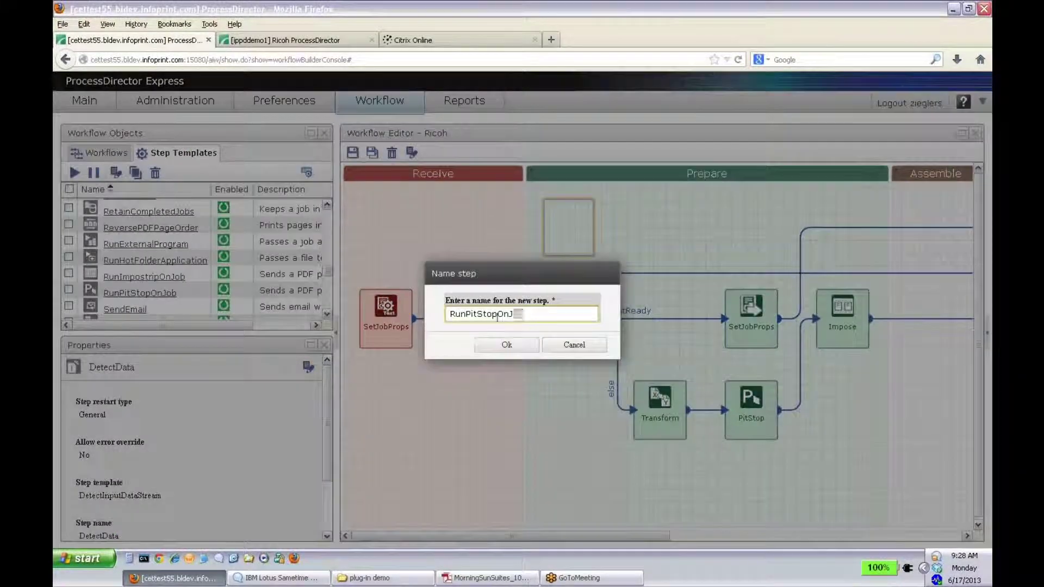
{"action": "type", "text": "Preflight"}
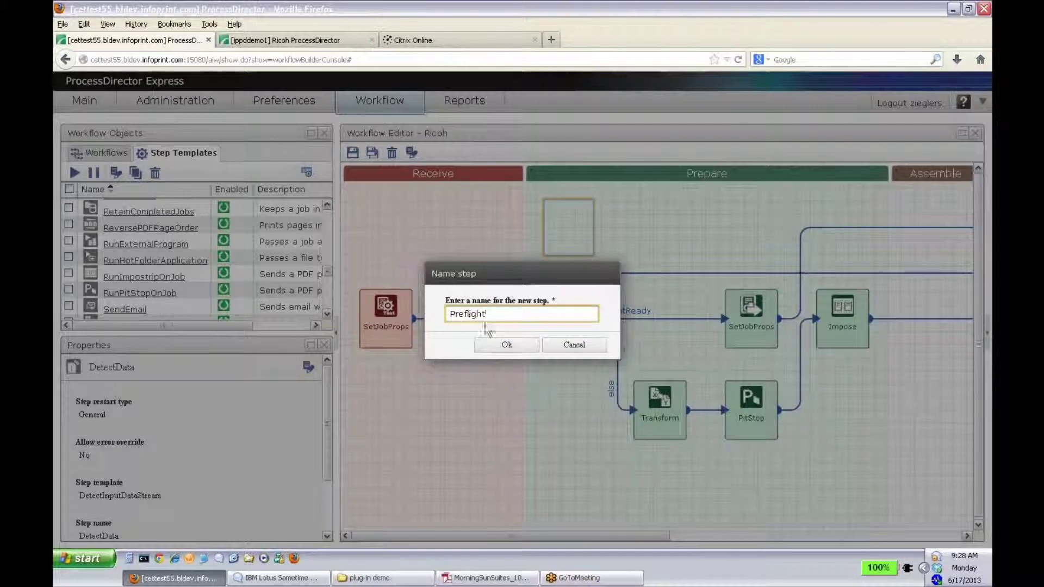
{"action": "left_click", "coordinate": [509, 347]}
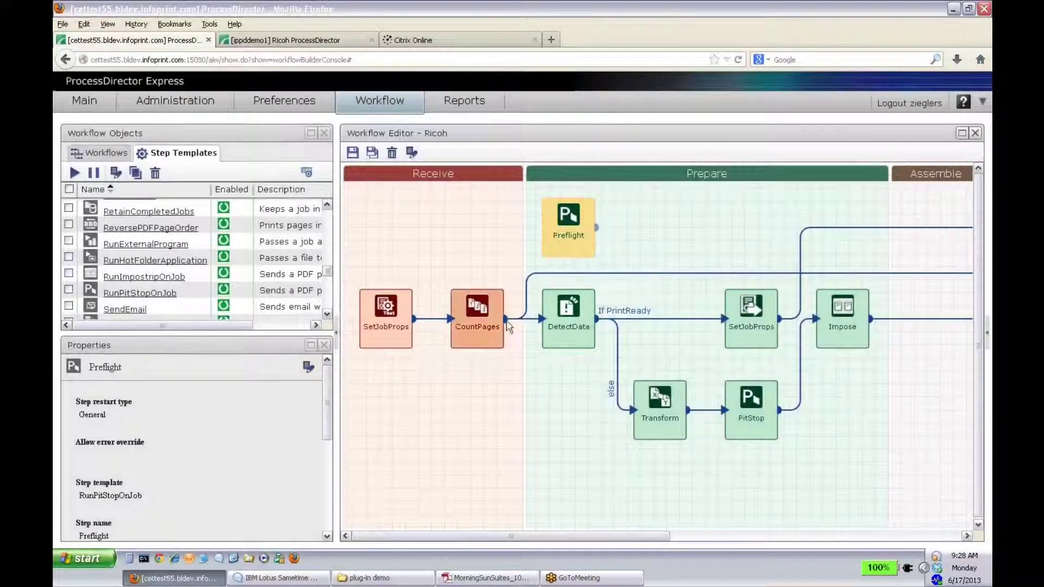
{"action": "left_click_drag", "start_coordinate": [505, 319], "coordinate": [554, 239]}
Step: Give the CountPages-to-Preflight connector the rule Customer name = PODi
{"action": "left_click", "coordinate": [526, 252]}
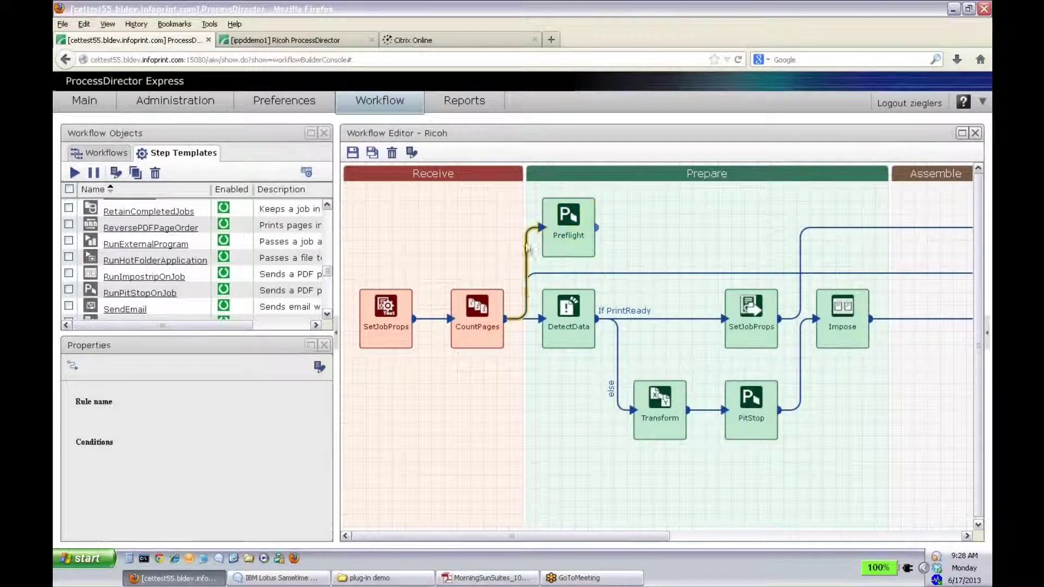
{"action": "left_click", "coordinate": [411, 154]}
{"action": "type", "text": "r"}
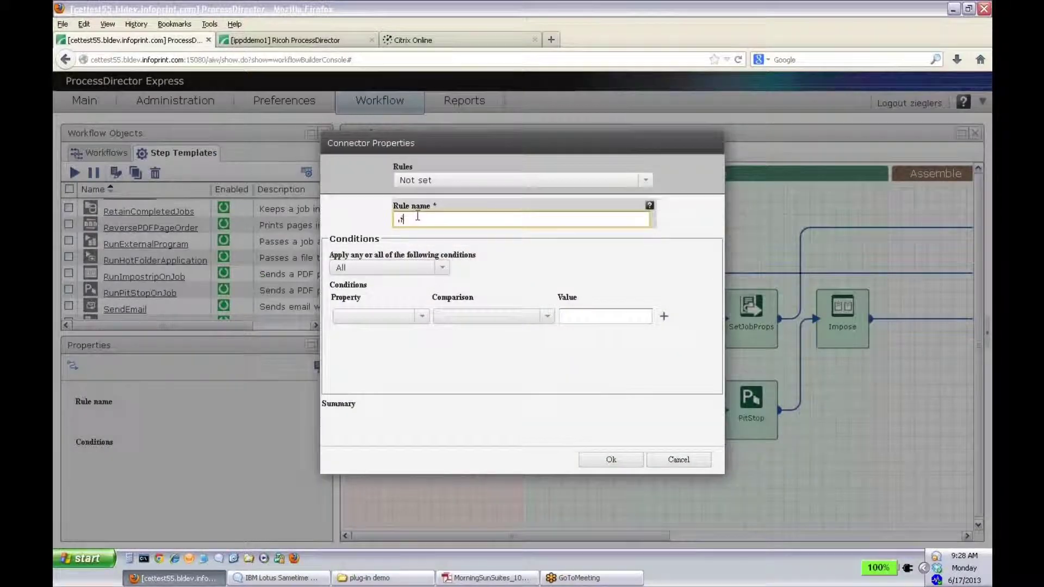
{"action": "type", "text": "f PODi"}
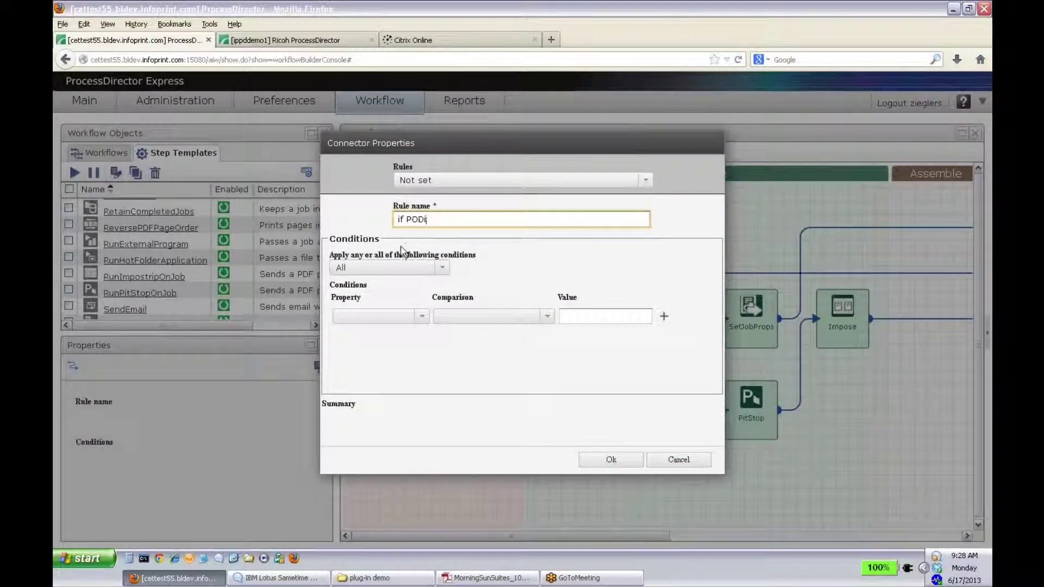
{"action": "left_click", "coordinate": [422, 316]}
{"action": "scroll", "coordinate": [420, 349], "scroll_direction": "down", "scroll_amount": 3}
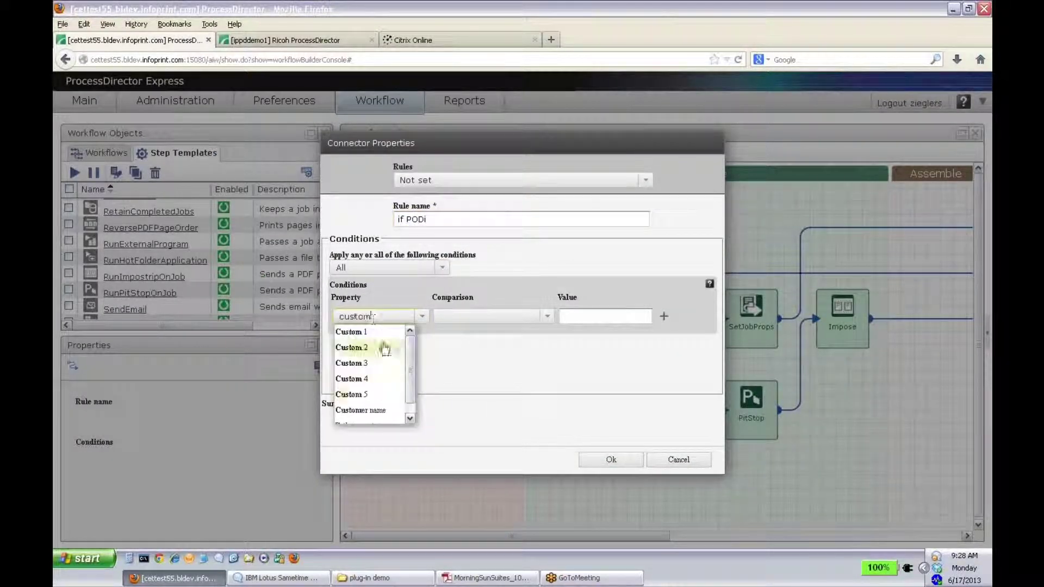
{"action": "left_click", "coordinate": [381, 414]}
{"action": "left_click", "coordinate": [607, 316]}
{"action": "type", "text": "PODi"}
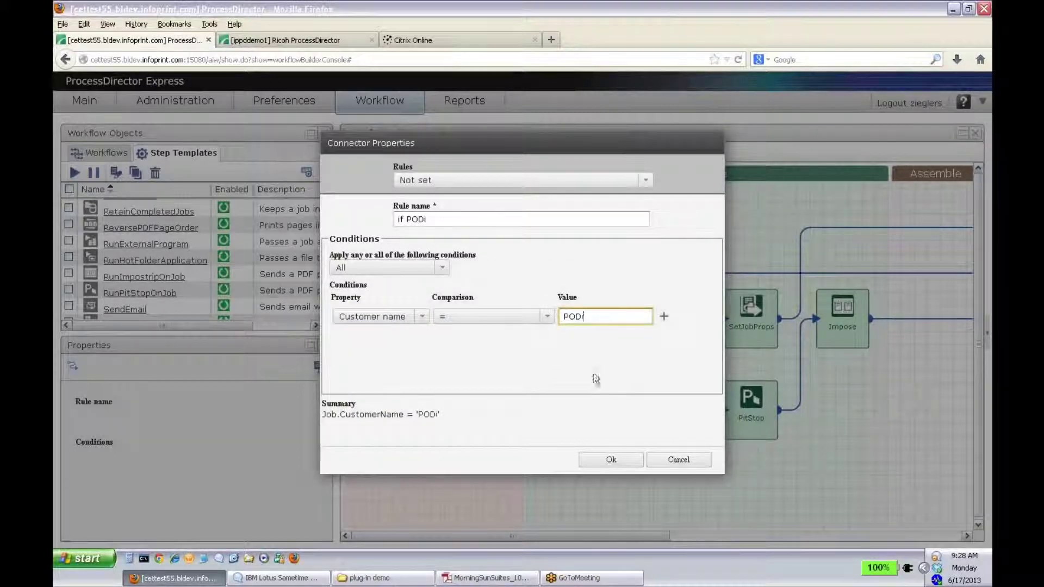
{"action": "left_click", "coordinate": [608, 459]}
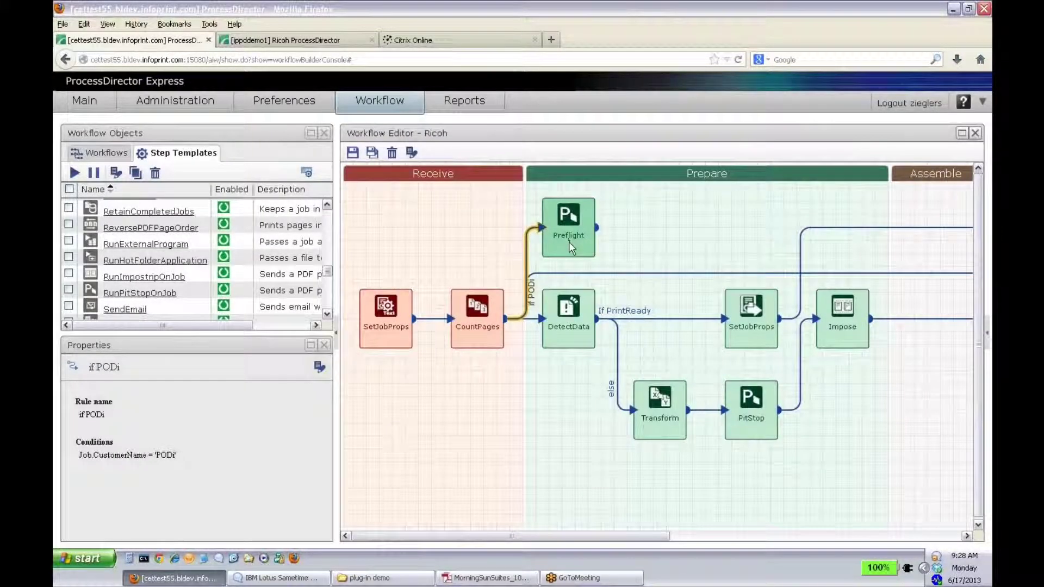
Step: Add a SendEmail step beside Preflight with the recipient's e-mail and subject 'here's your job!'
{"action": "left_click_drag", "start_coordinate": [125, 309], "coordinate": [633, 182]}
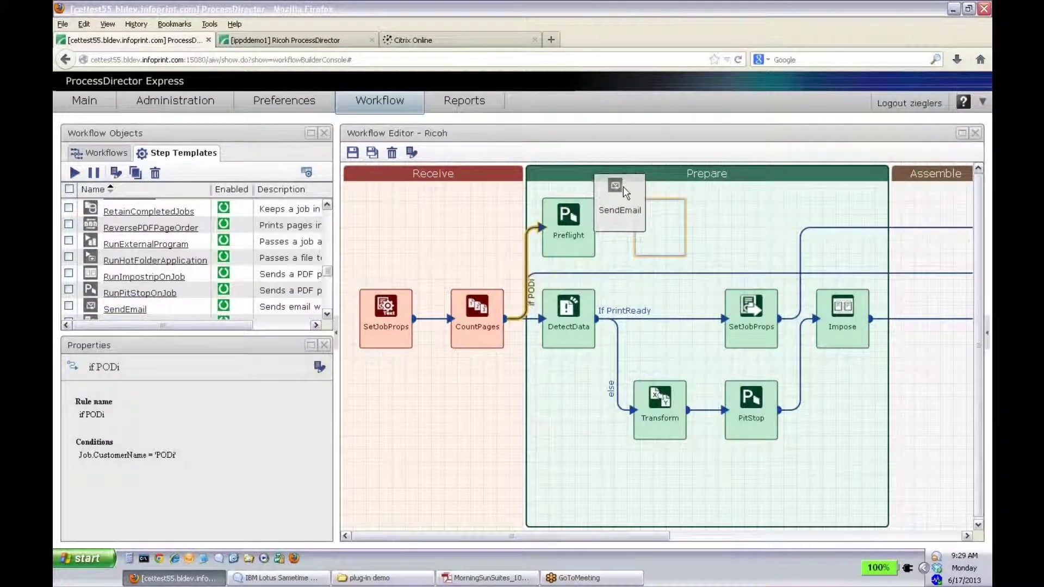
{"action": "left_click_drag", "start_coordinate": [623, 187], "coordinate": [624, 188]}
{"action": "left_click", "coordinate": [509, 343]}
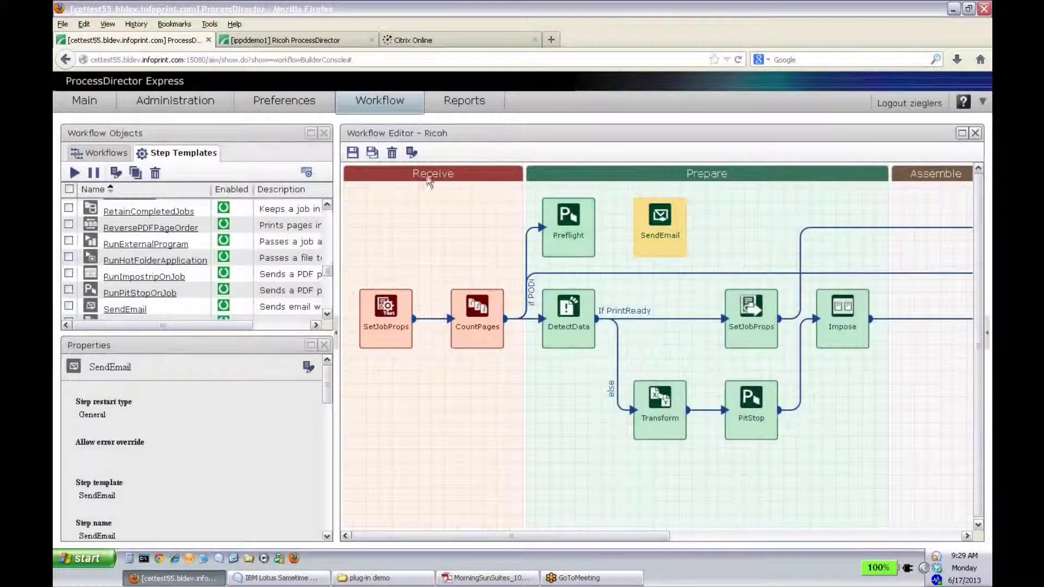
{"action": "left_click", "coordinate": [412, 152]}
{"action": "left_click", "coordinate": [378, 256]}
{"action": "left_click", "coordinate": [474, 231]}
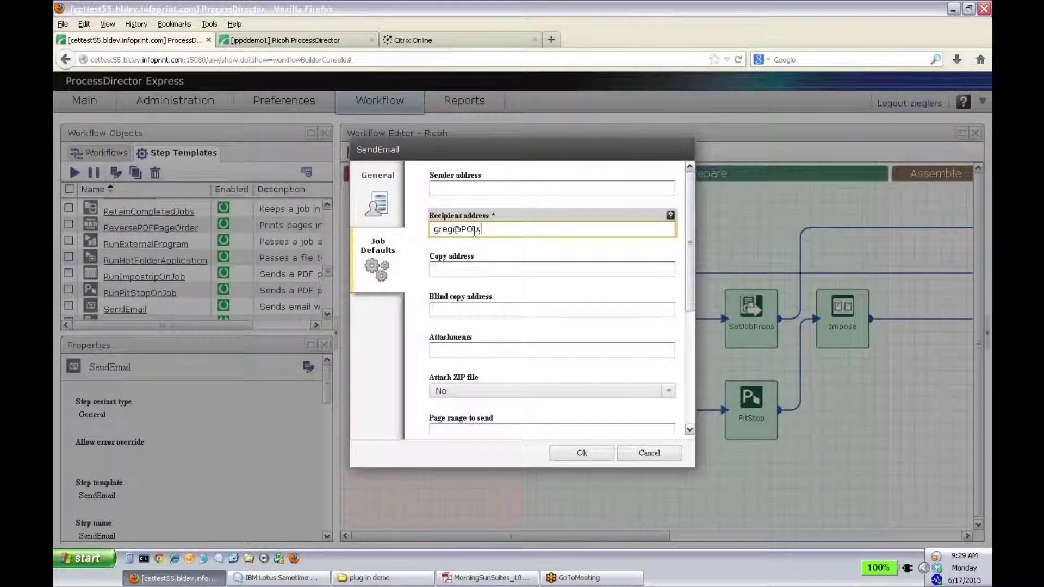
{"action": "left_click_drag", "start_coordinate": [688, 261], "coordinate": [688, 380]}
{"action": "left_click", "coordinate": [475, 356]}
{"action": "type", "text": "here's your job"}
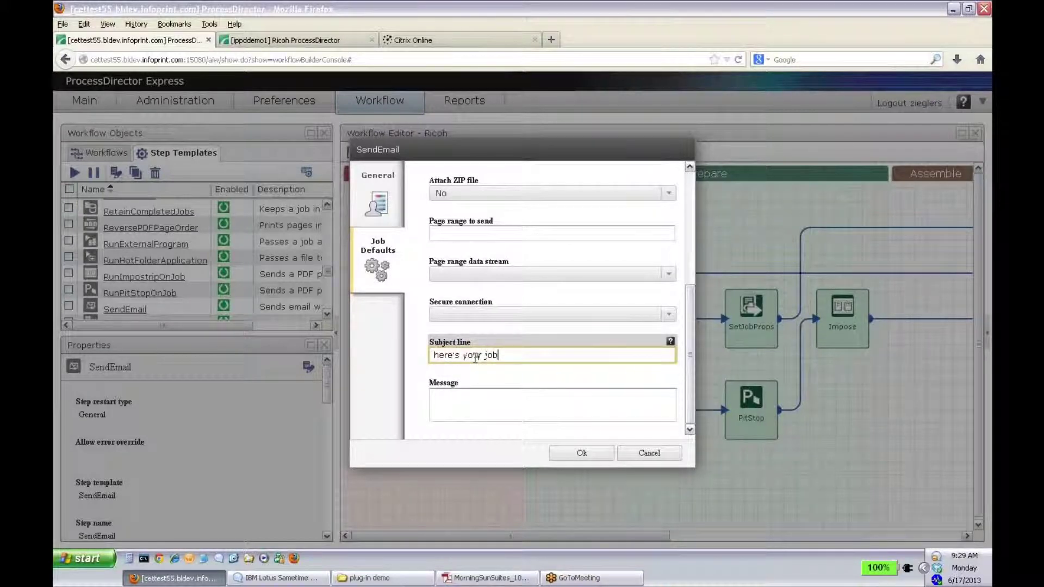
{"action": "type", "text": "!"}
{"action": "left_click", "coordinate": [479, 395]}
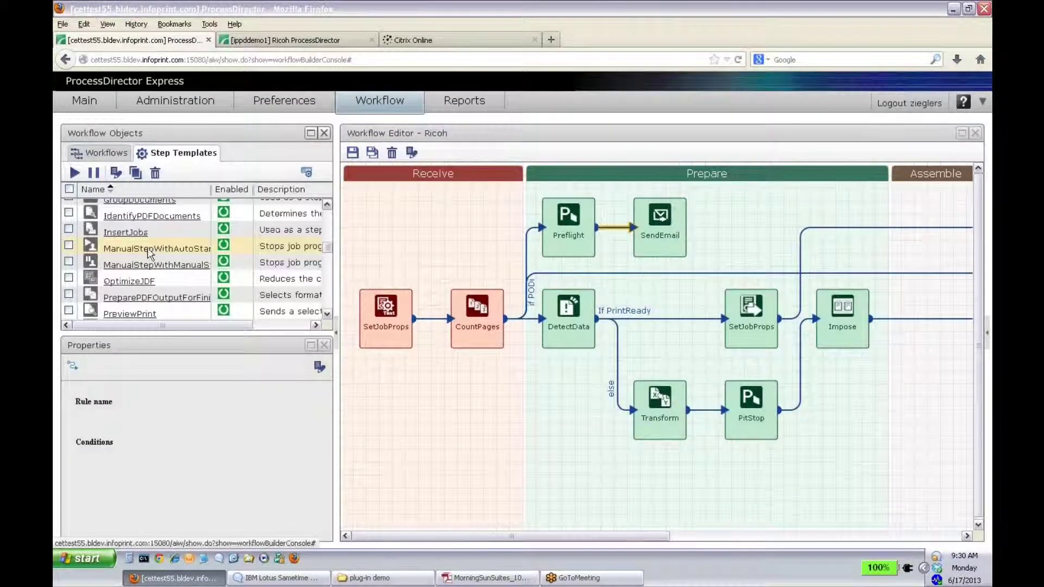
Step: Add a ManualStepWithAutoStart step named Approval and connect SendEmail to it
{"action": "left_click_drag", "start_coordinate": [150, 250], "coordinate": [750, 222]}
{"action": "left_click_drag", "start_coordinate": [562, 314], "coordinate": [401, 319]}
{"action": "type", "text": "Approval"}
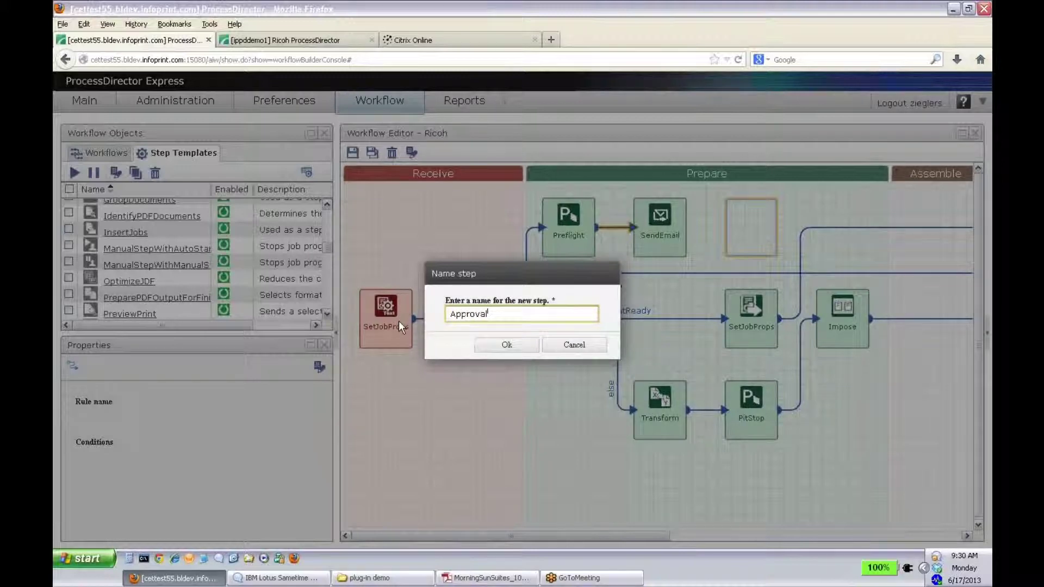
{"action": "left_click", "coordinate": [507, 345]}
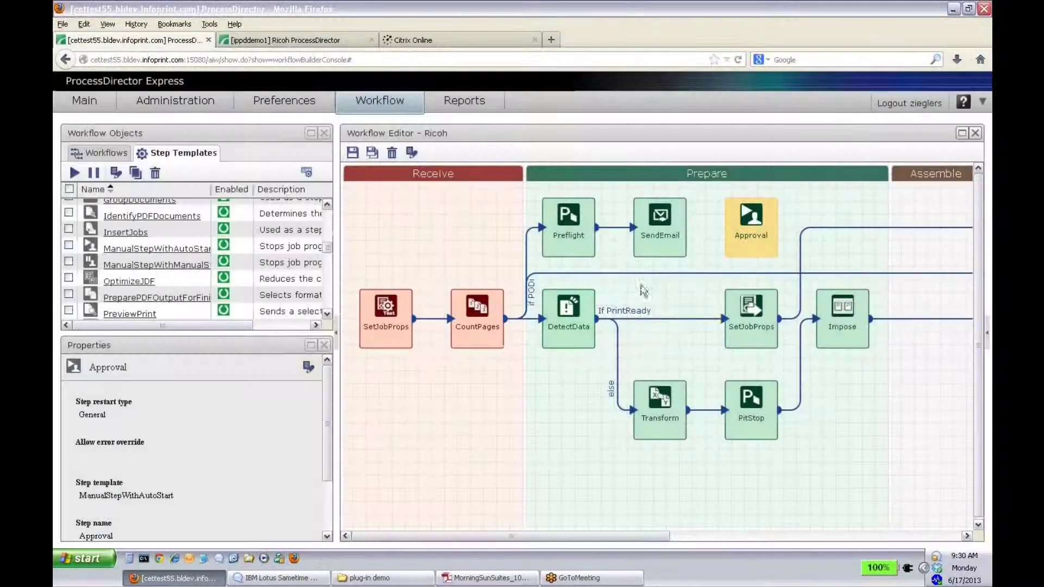
{"action": "left_click_drag", "start_coordinate": [689, 227], "coordinate": [740, 229]}
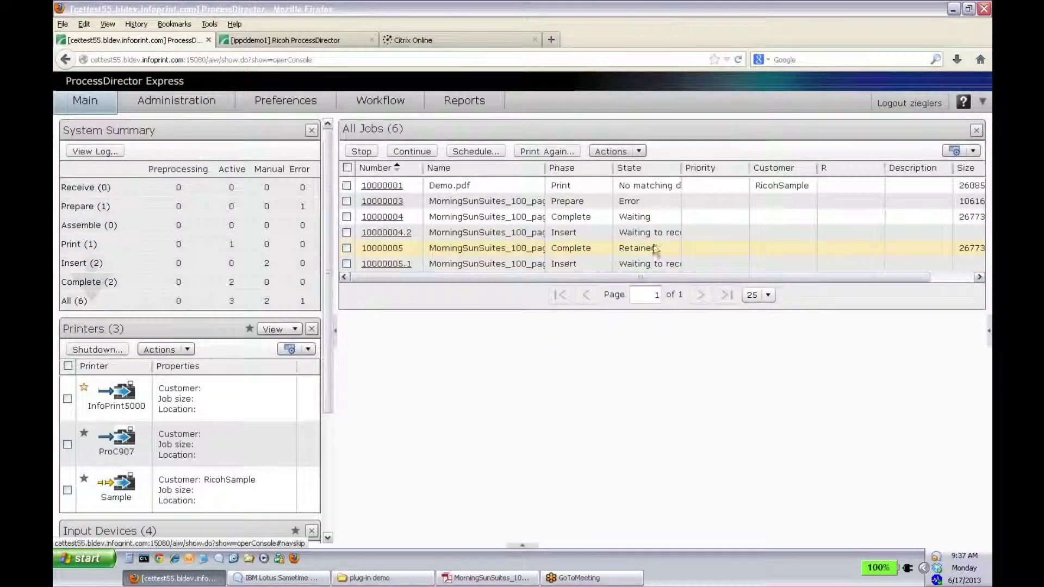
Step: View the Manual Start and Complete actions for errored job 10000003, then dismiss the menu
{"action": "right_click", "coordinate": [647, 201]}
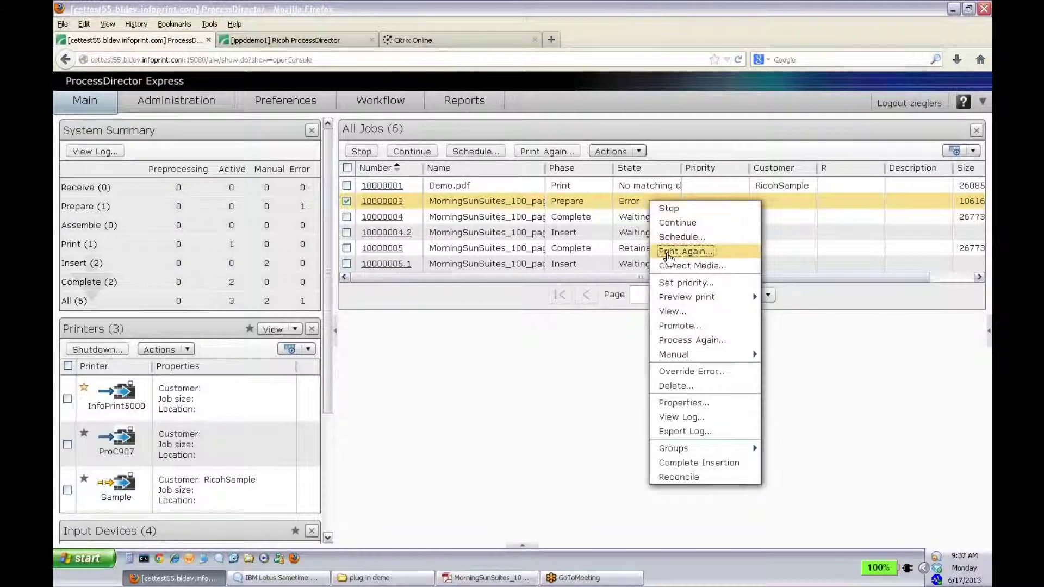
{"action": "mouse_move", "coordinate": [706, 356]}
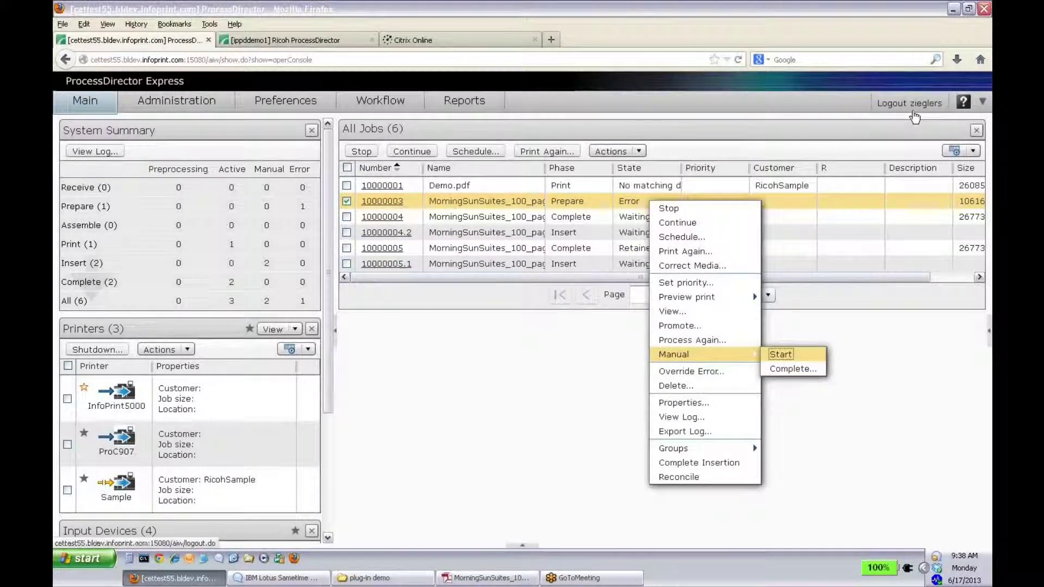
{"action": "left_click", "coordinate": [892, 116]}
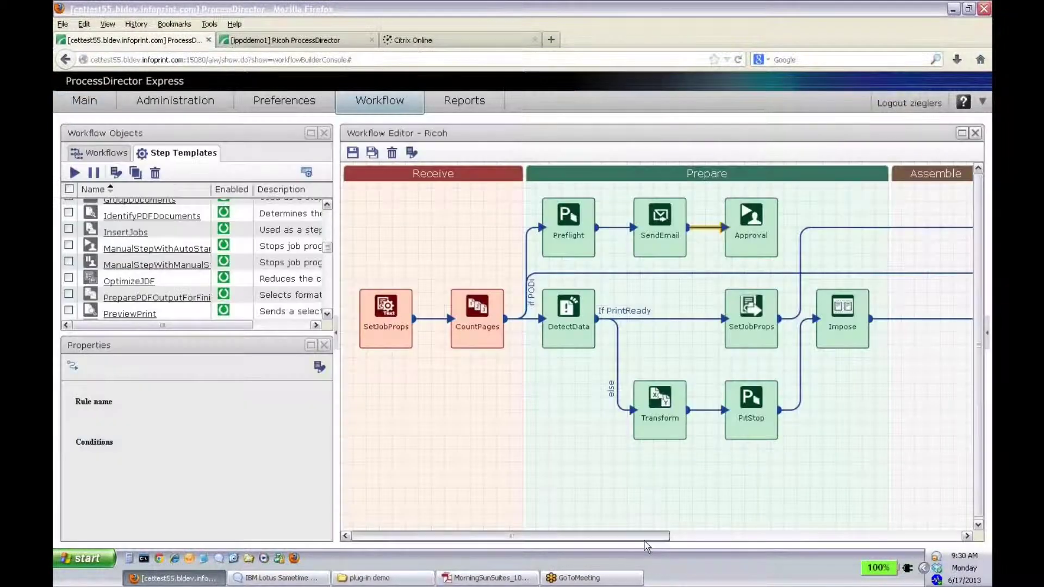
Step: Move Preflight below DetectData and drop SendEmail and Approval into the bottom row of Prepare
{"action": "left_click_drag", "start_coordinate": [646, 537], "coordinate": [702, 537]}
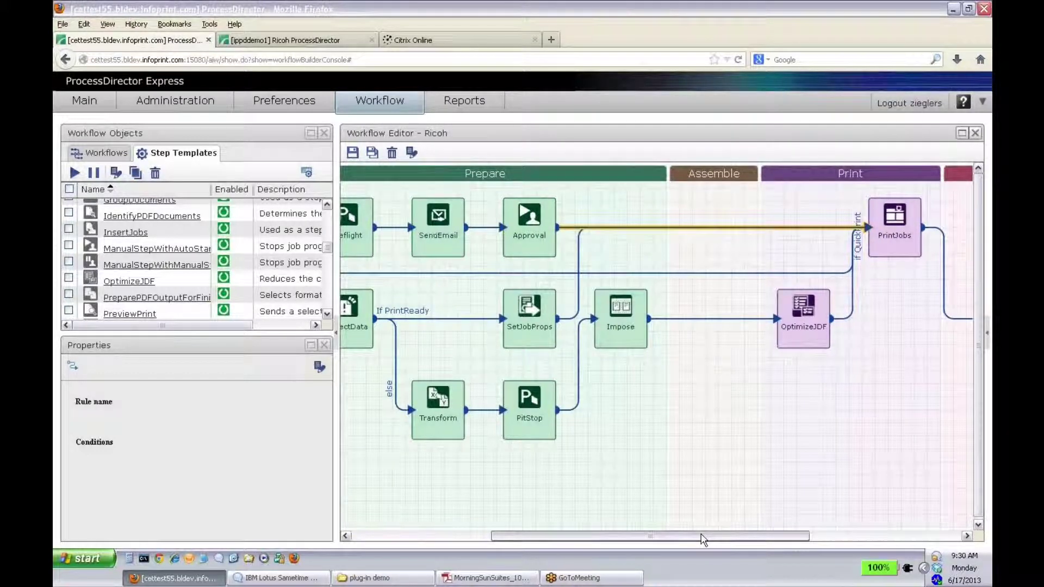
{"action": "left_click_drag", "start_coordinate": [703, 538], "coordinate": [499, 549]}
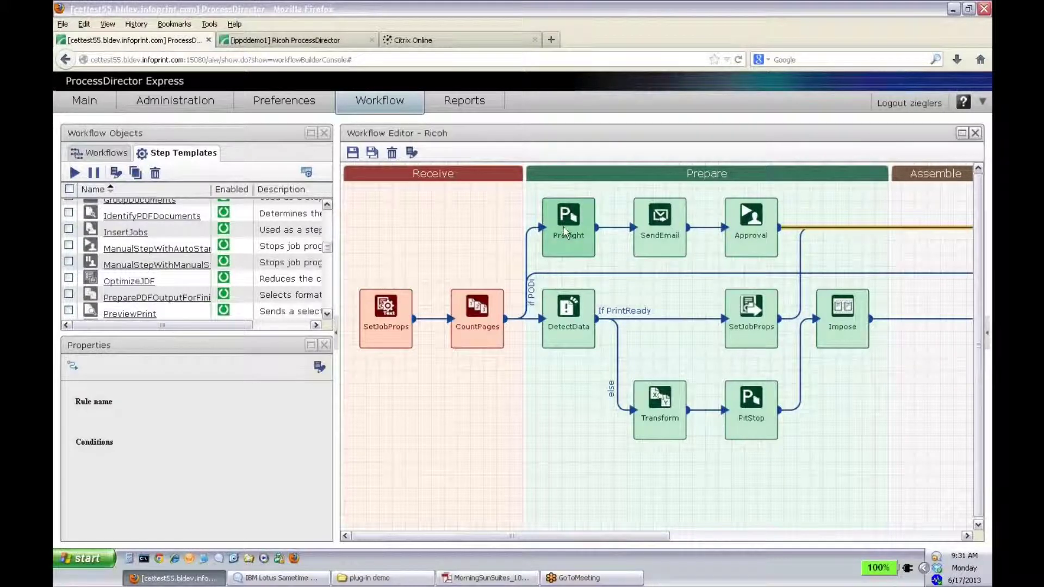
{"action": "left_click_drag", "start_coordinate": [566, 232], "coordinate": [569, 409]}
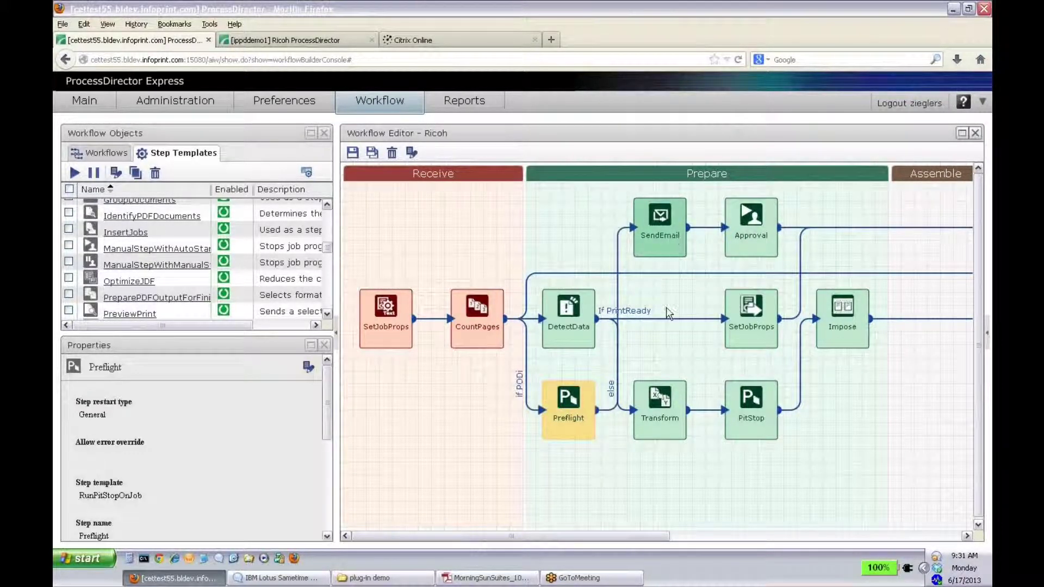
{"action": "left_click_drag", "start_coordinate": [660, 223], "coordinate": [660, 495]}
{"action": "left_click_drag", "start_coordinate": [756, 221], "coordinate": [846, 494]}
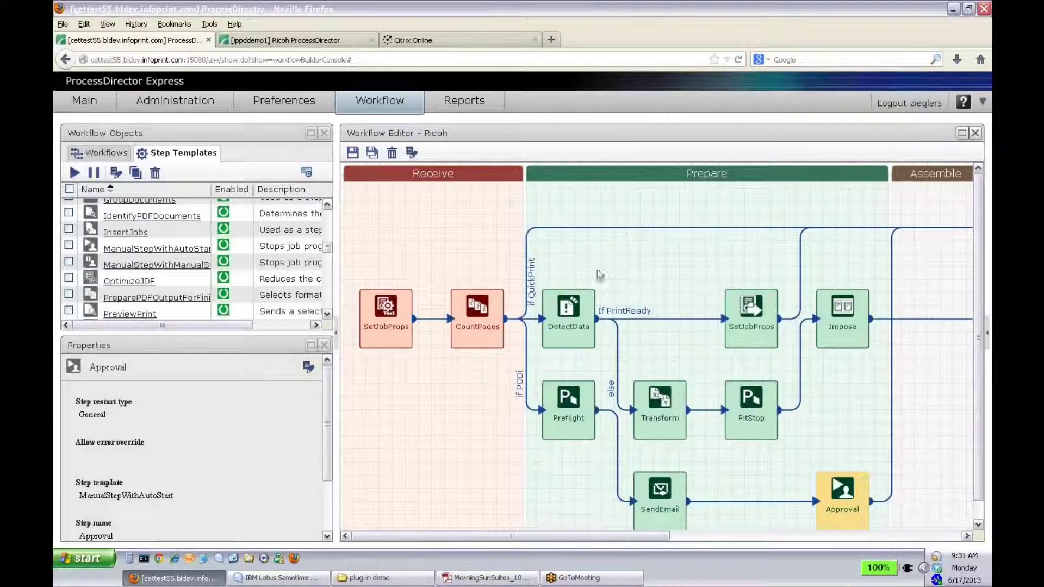
{"action": "left_click", "coordinate": [528, 392]}
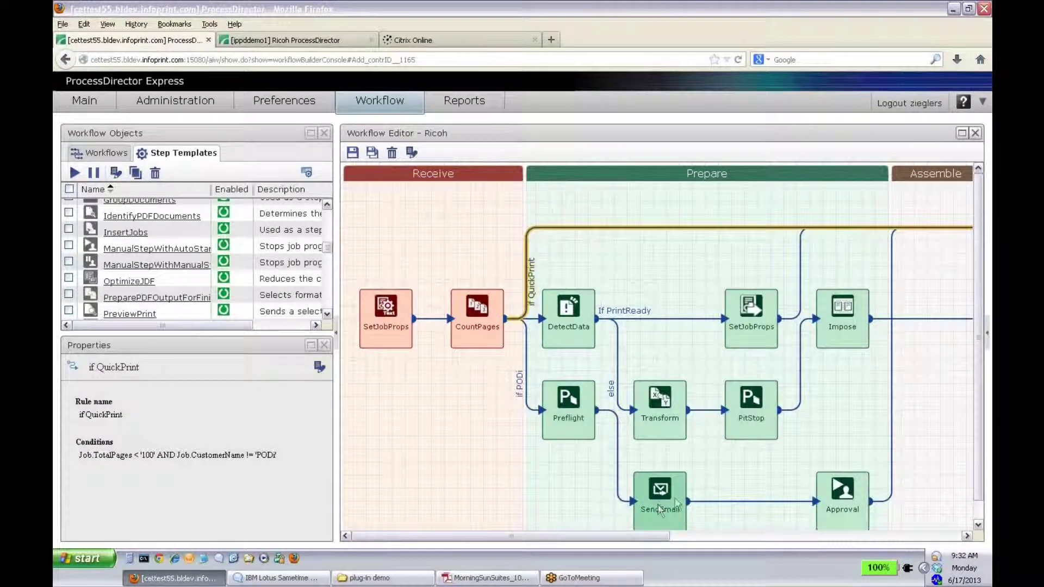
{"action": "left_click", "coordinate": [842, 318]}
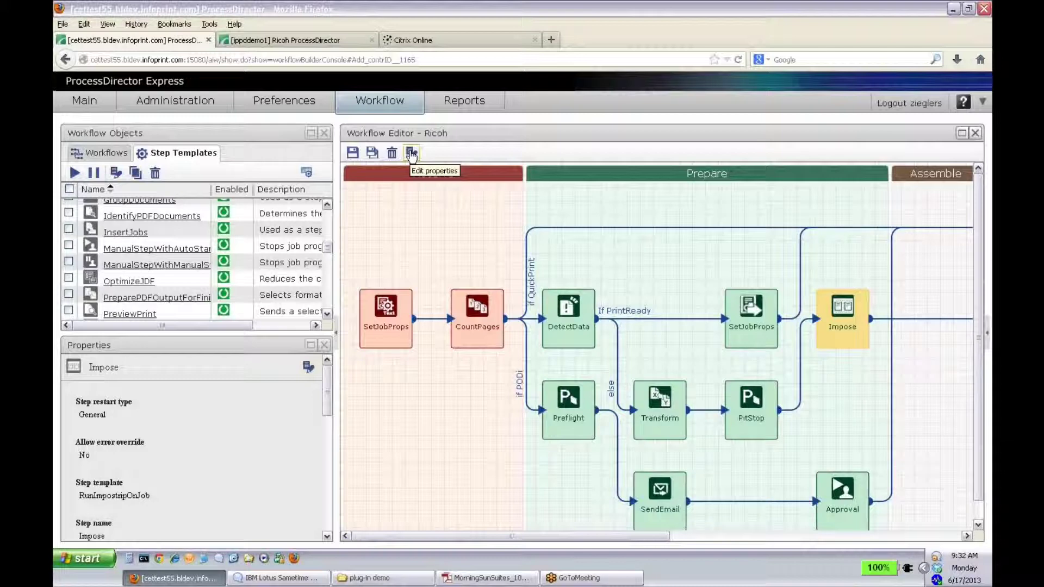
{"action": "left_click", "coordinate": [411, 154]}
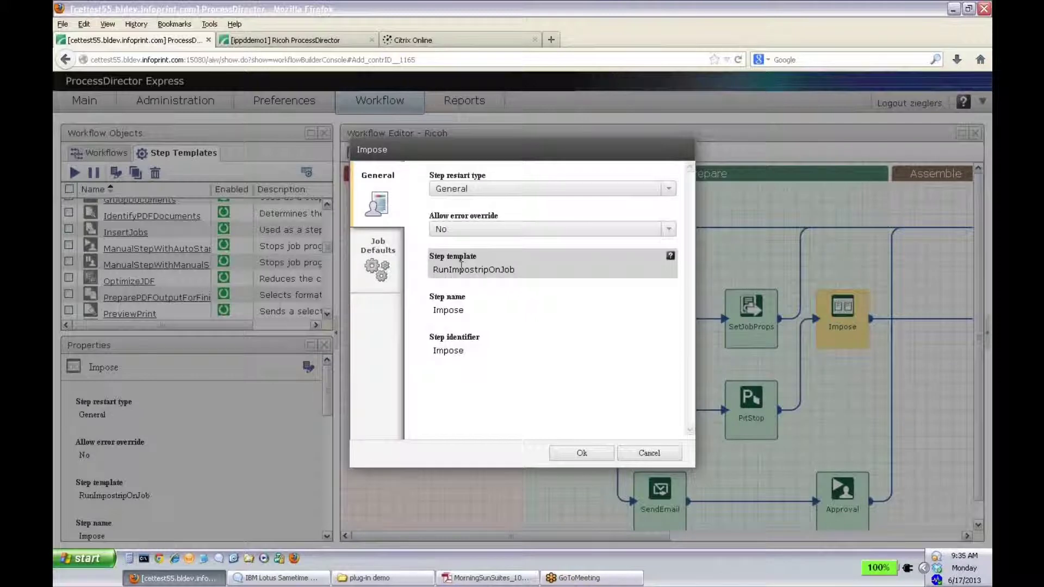
{"action": "left_click", "coordinate": [648, 453]}
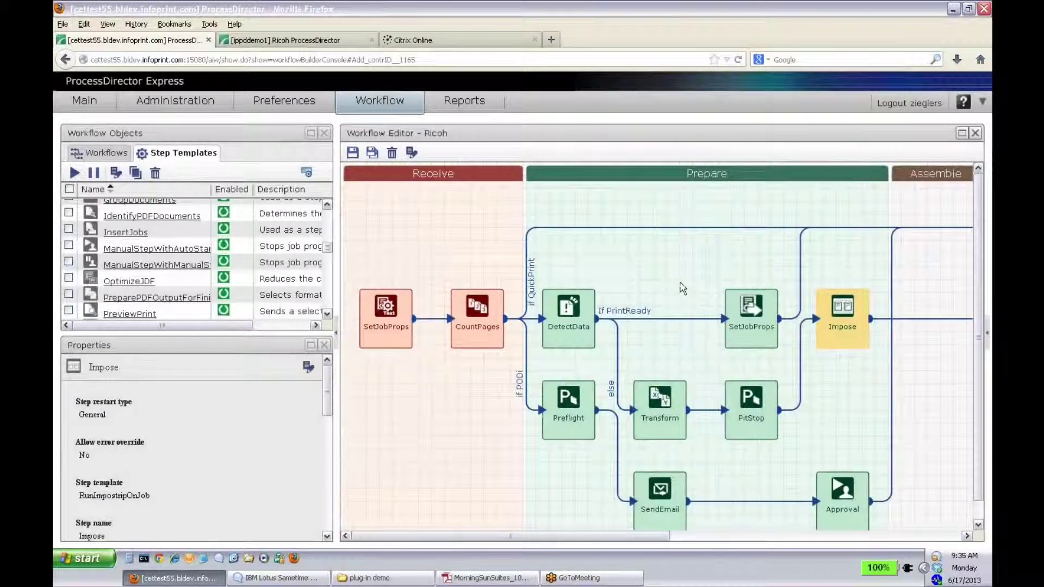